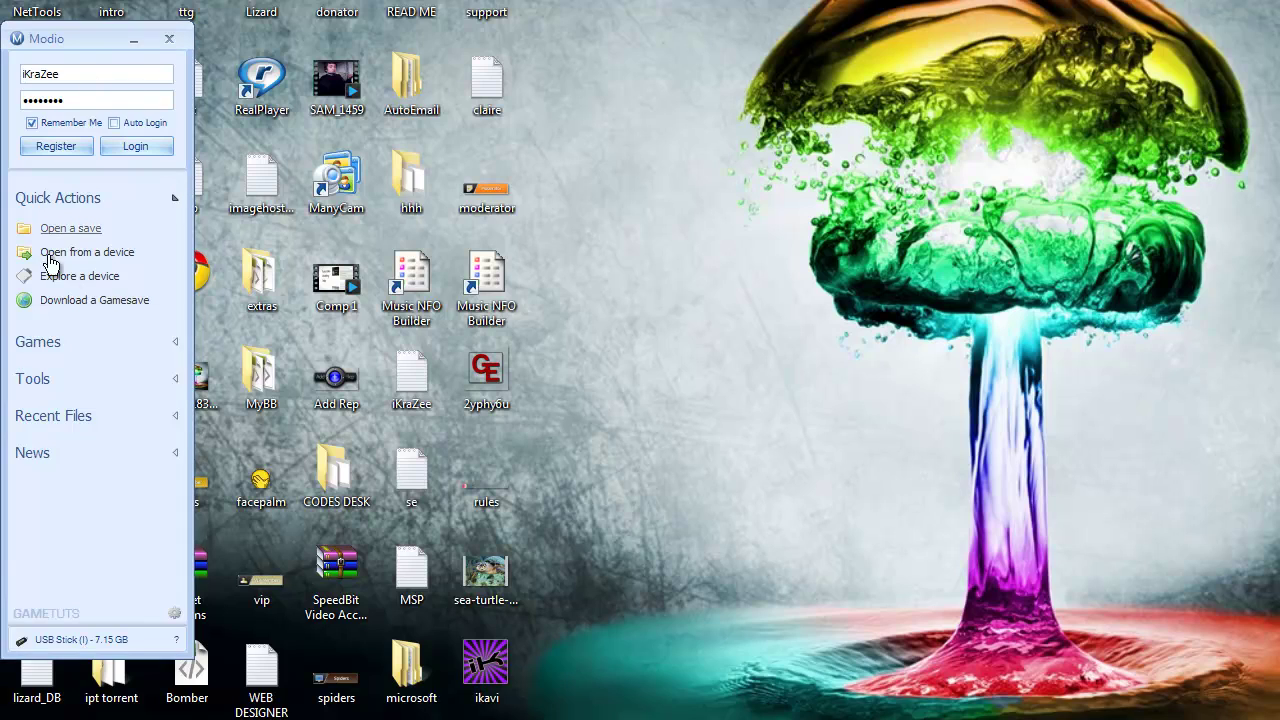
# Load the USB stick in the Xbox360 Device Explorer and open the Game Saves folder under 545407E7.
pyautogui.click(106, 290)
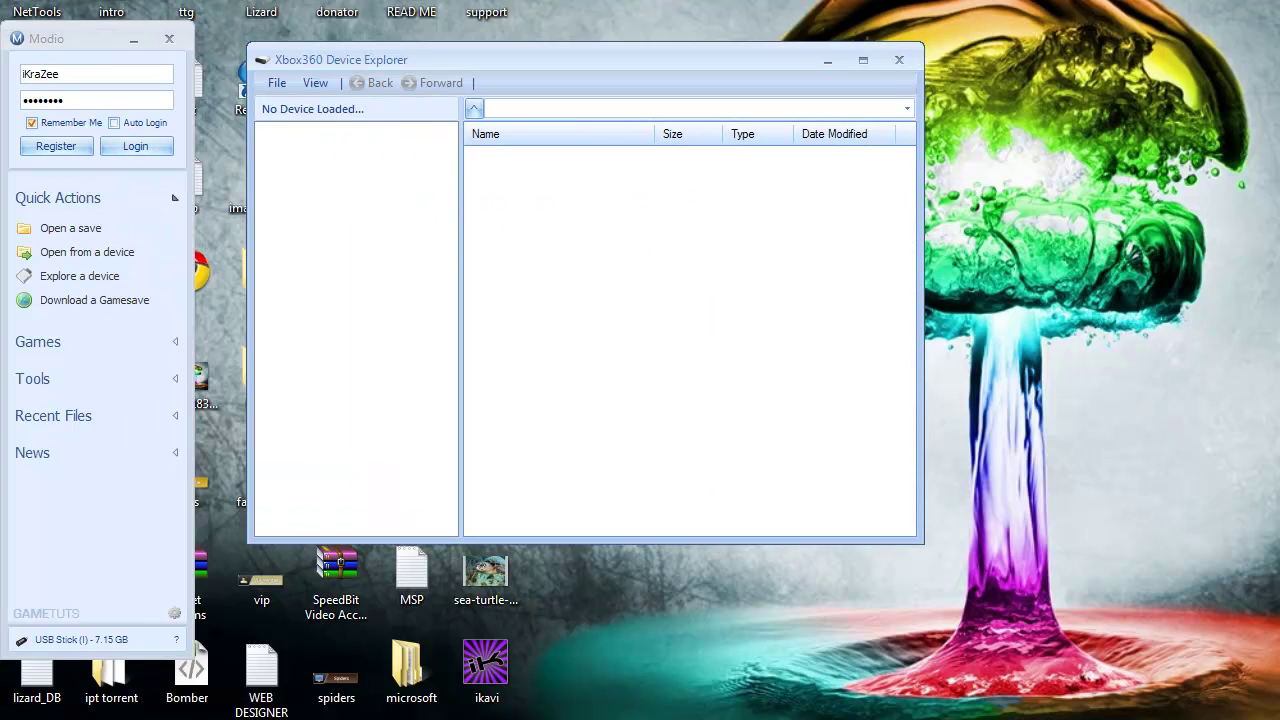
pyautogui.click(272, 83)
pyautogui.click(289, 104)
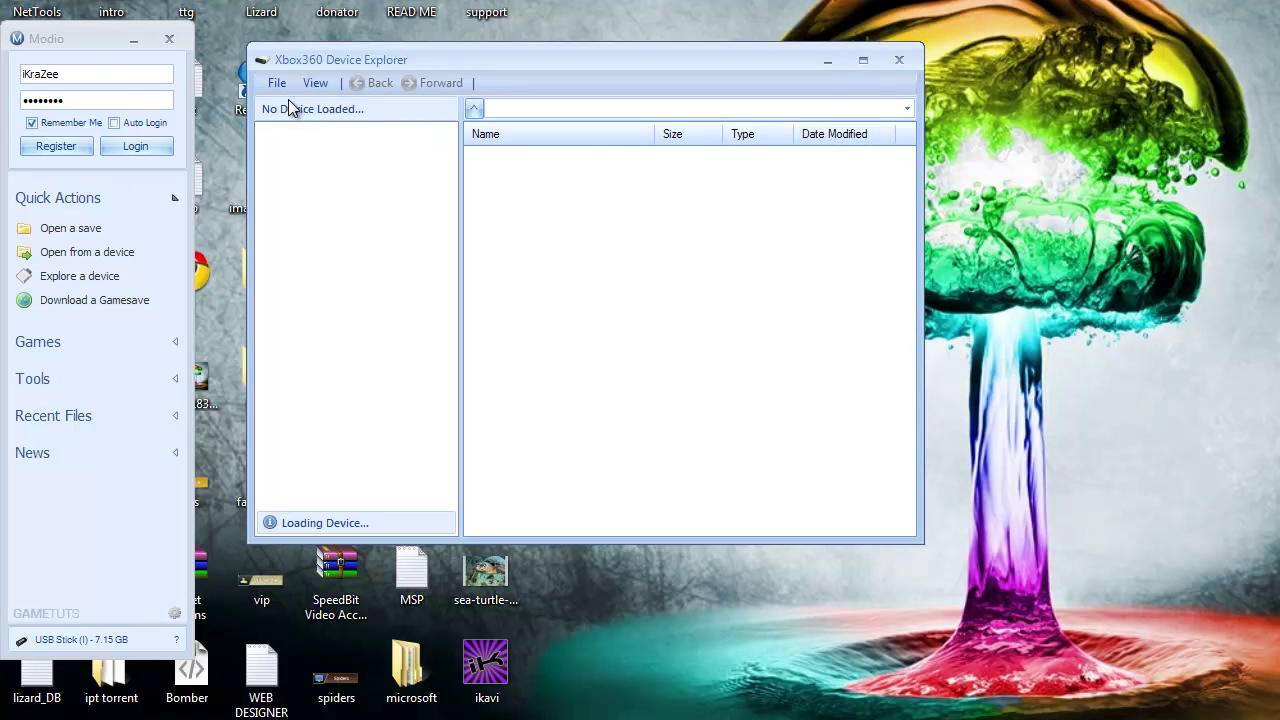
pyautogui.click(286, 147)
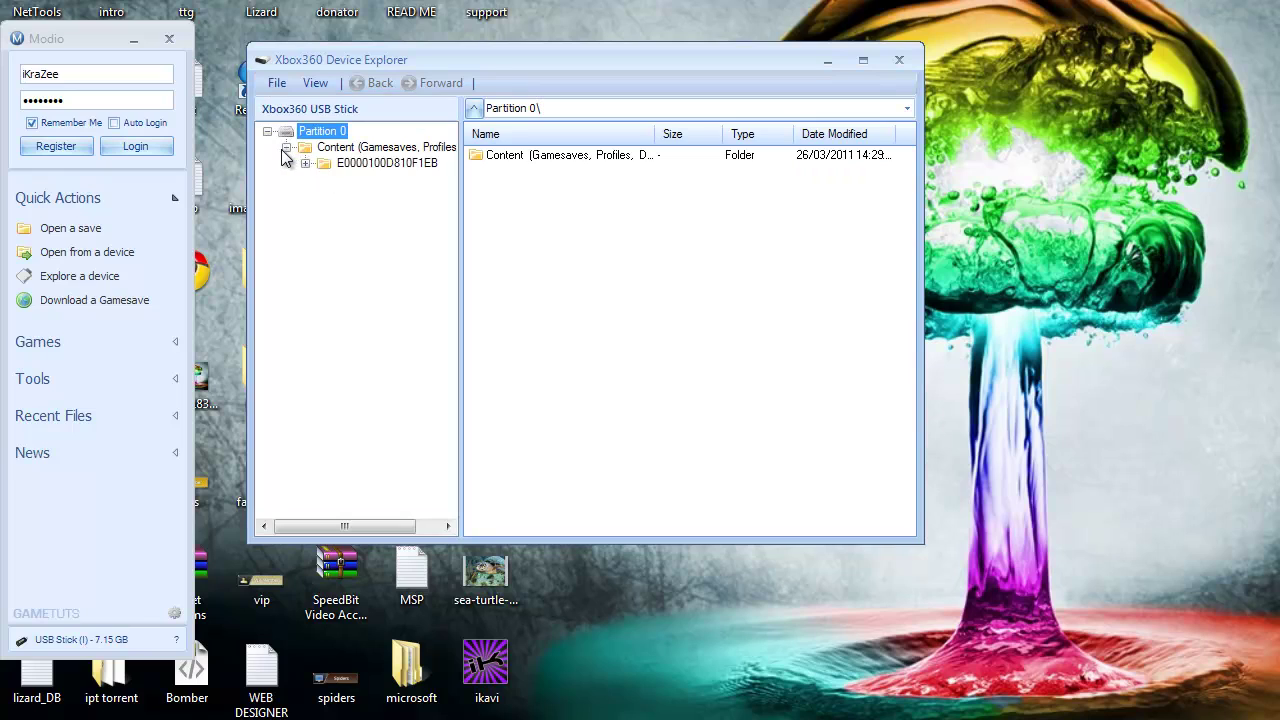
pyautogui.click(305, 163)
pyautogui.click(324, 179)
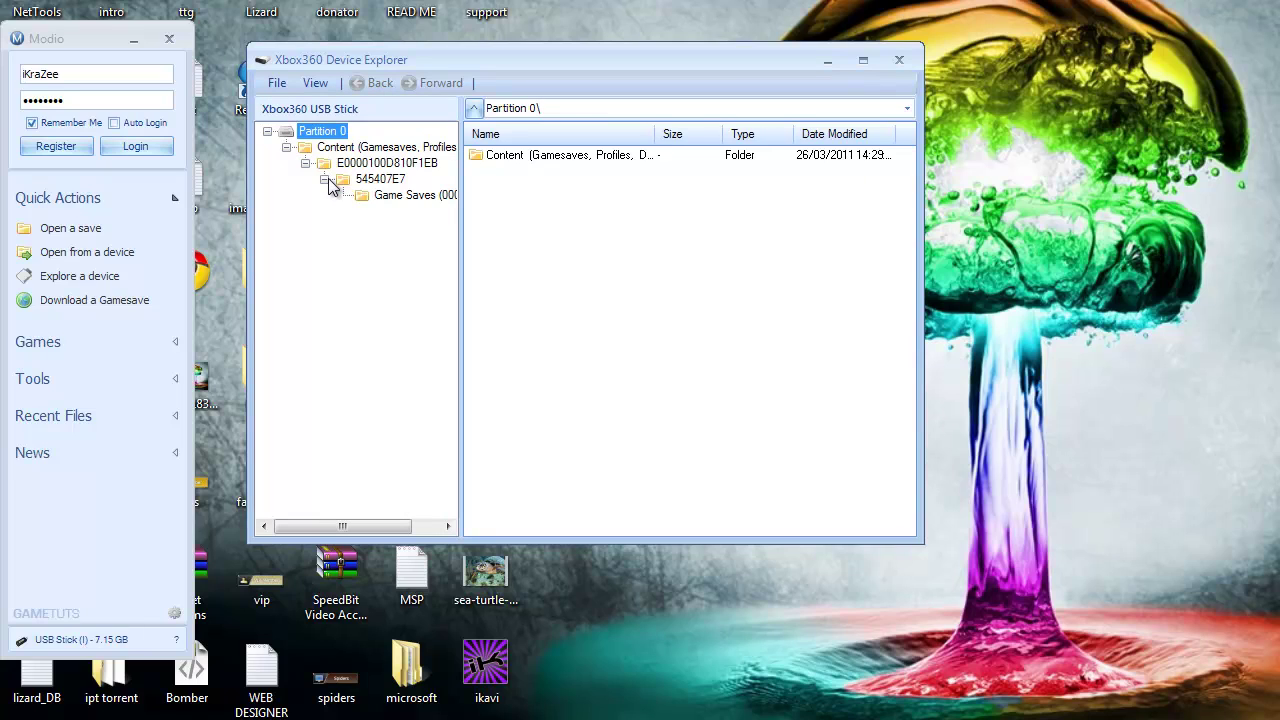
pyautogui.click(420, 196)
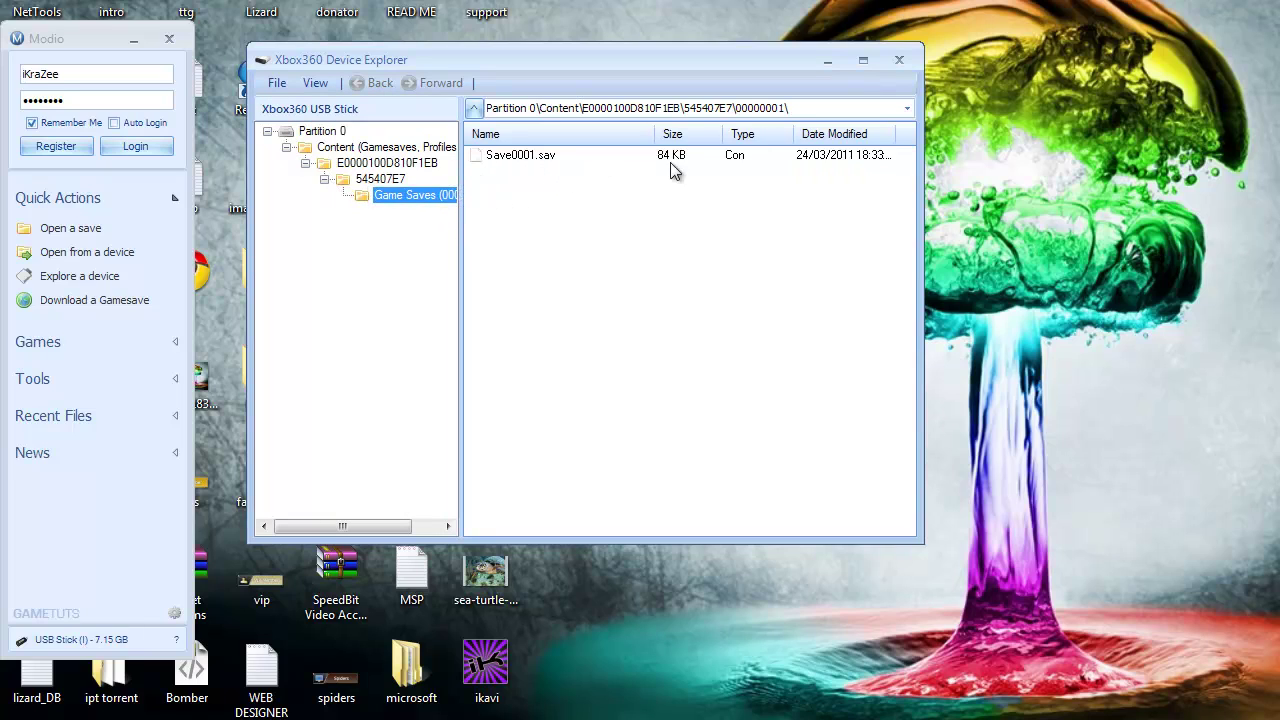
# Extract Save0001.sav from the device to the Desktop under its own name and minimise the Device Explorer.
pyautogui.click(548, 160)
pyautogui.rightClick(549, 160)
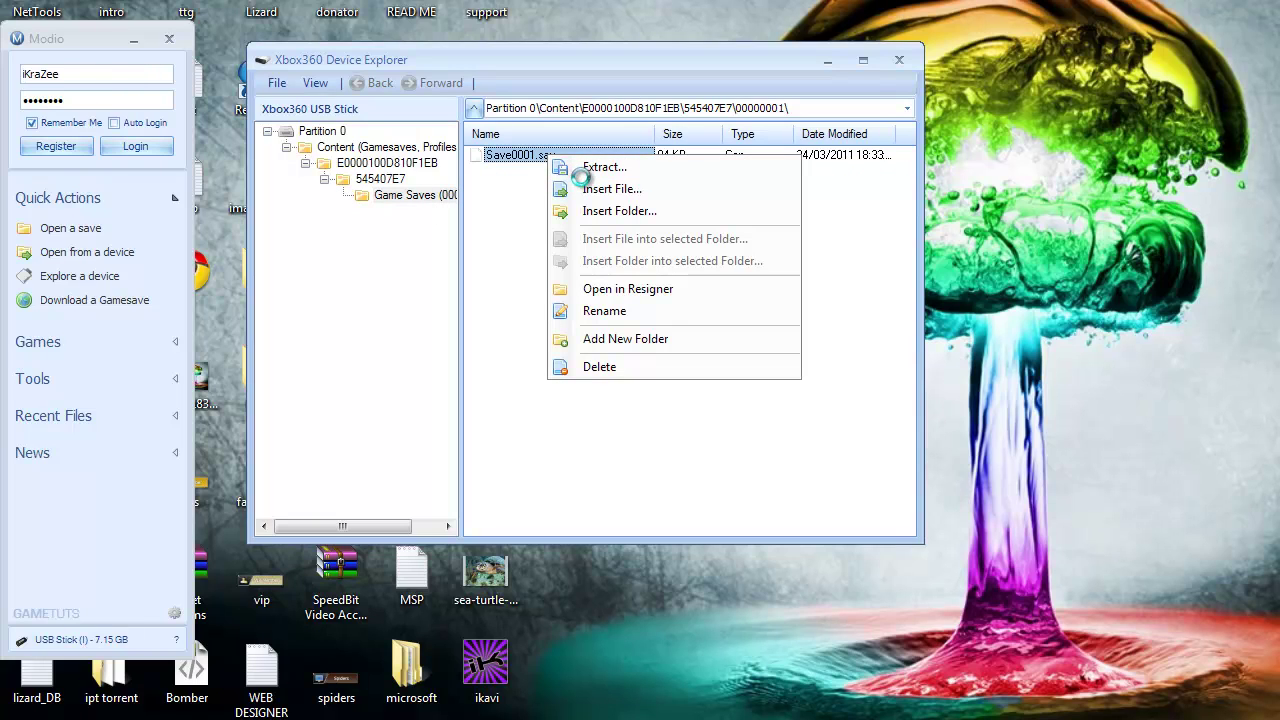
pyautogui.click(598, 167)
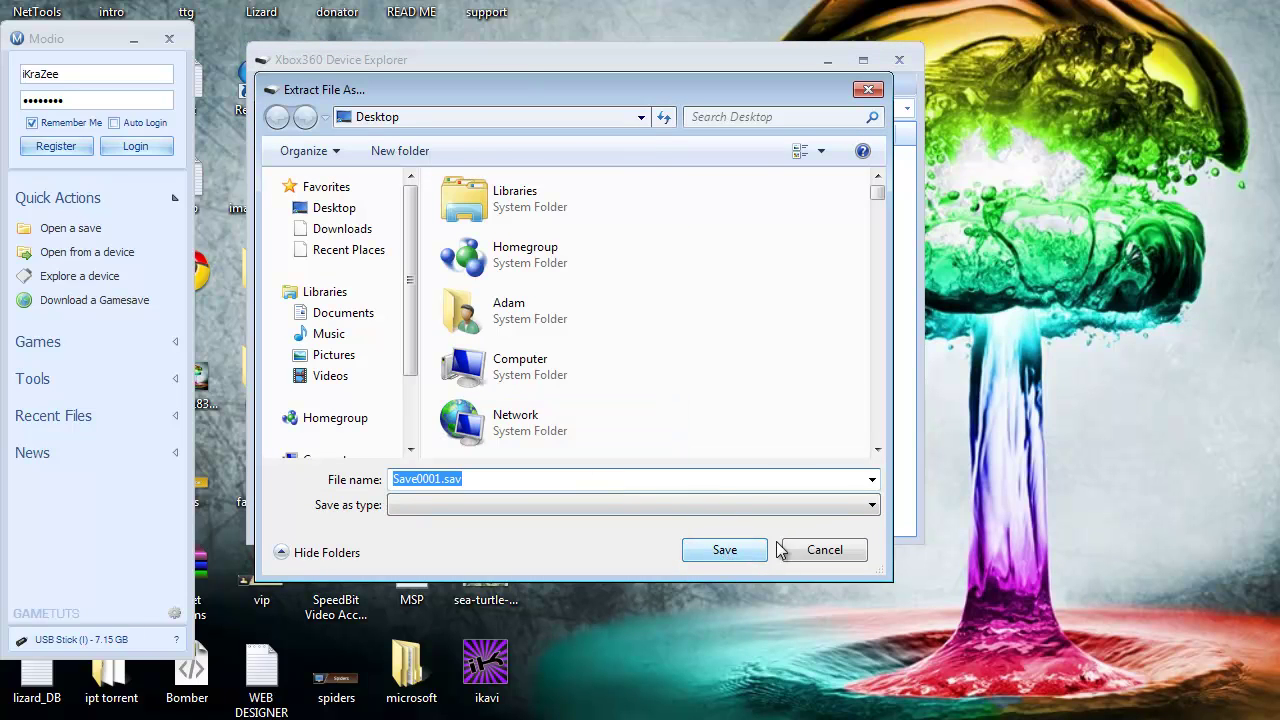
pyautogui.click(725, 552)
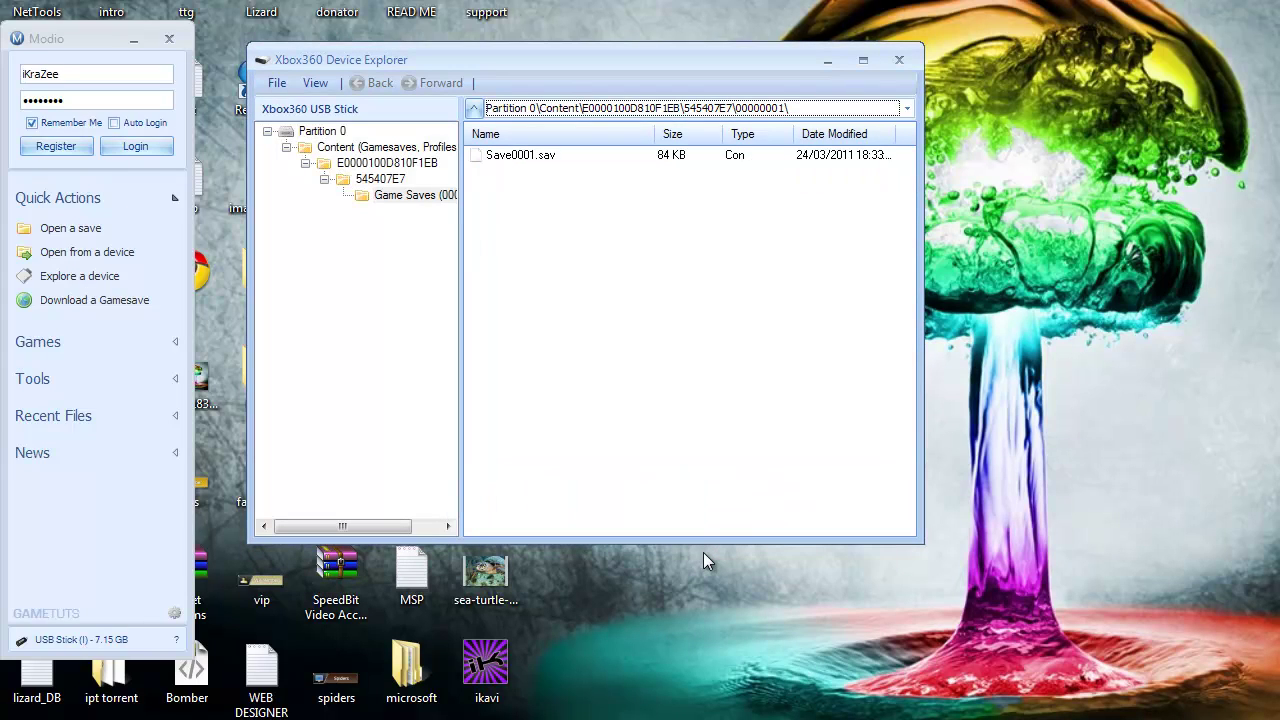
pyautogui.click(828, 62)
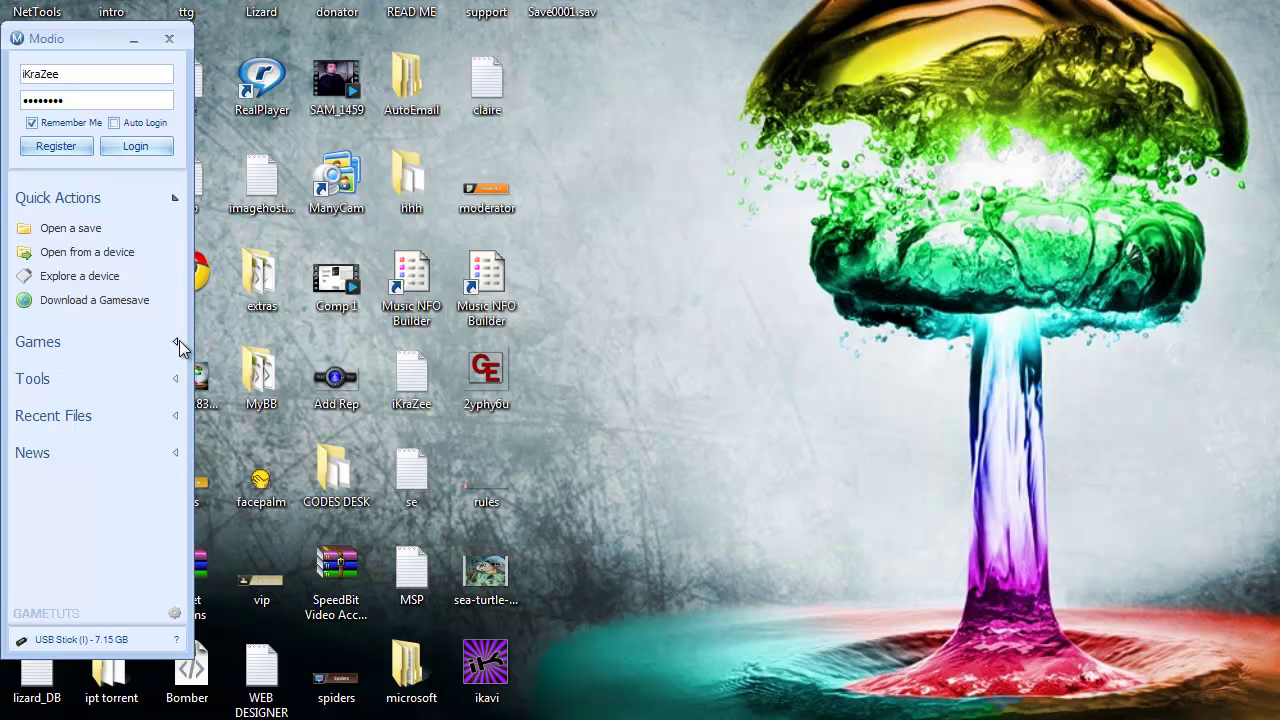
# Open the Borderlands save editor from the games list and load Save0001.sav from the Desktop.
pyautogui.click(179, 340)
pyautogui.click(61, 330)
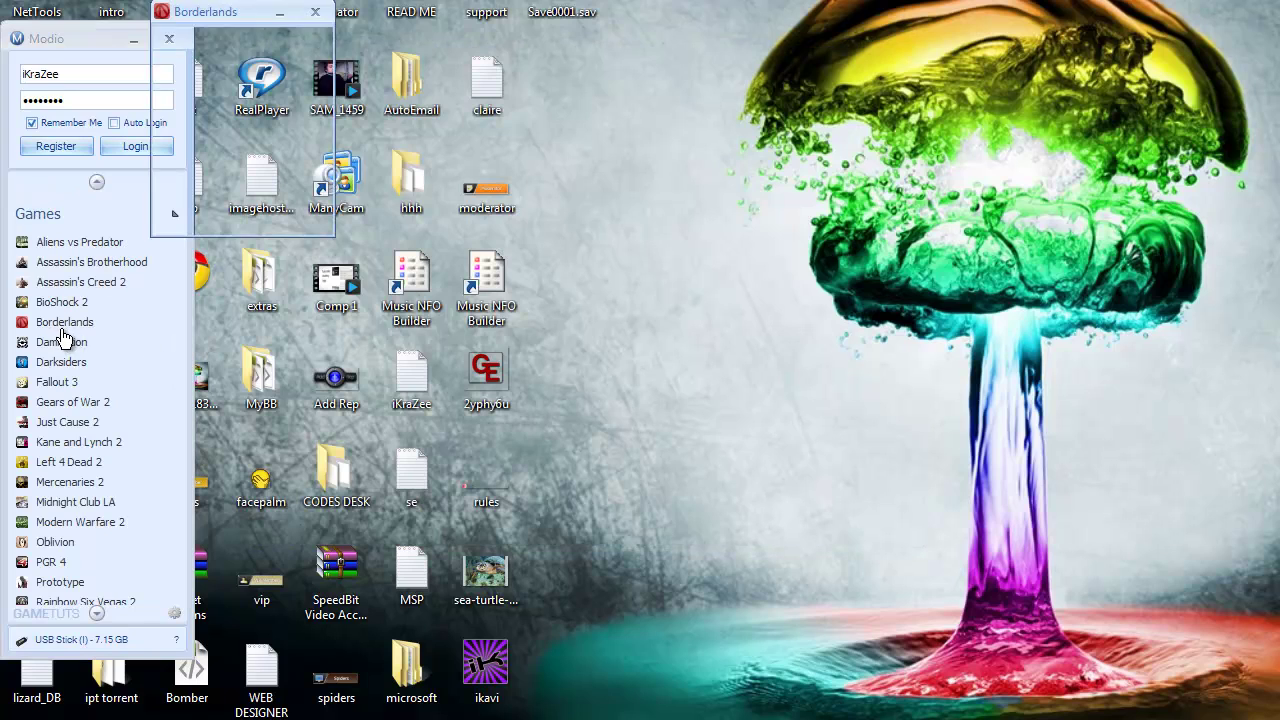
pyautogui.click(318, 282)
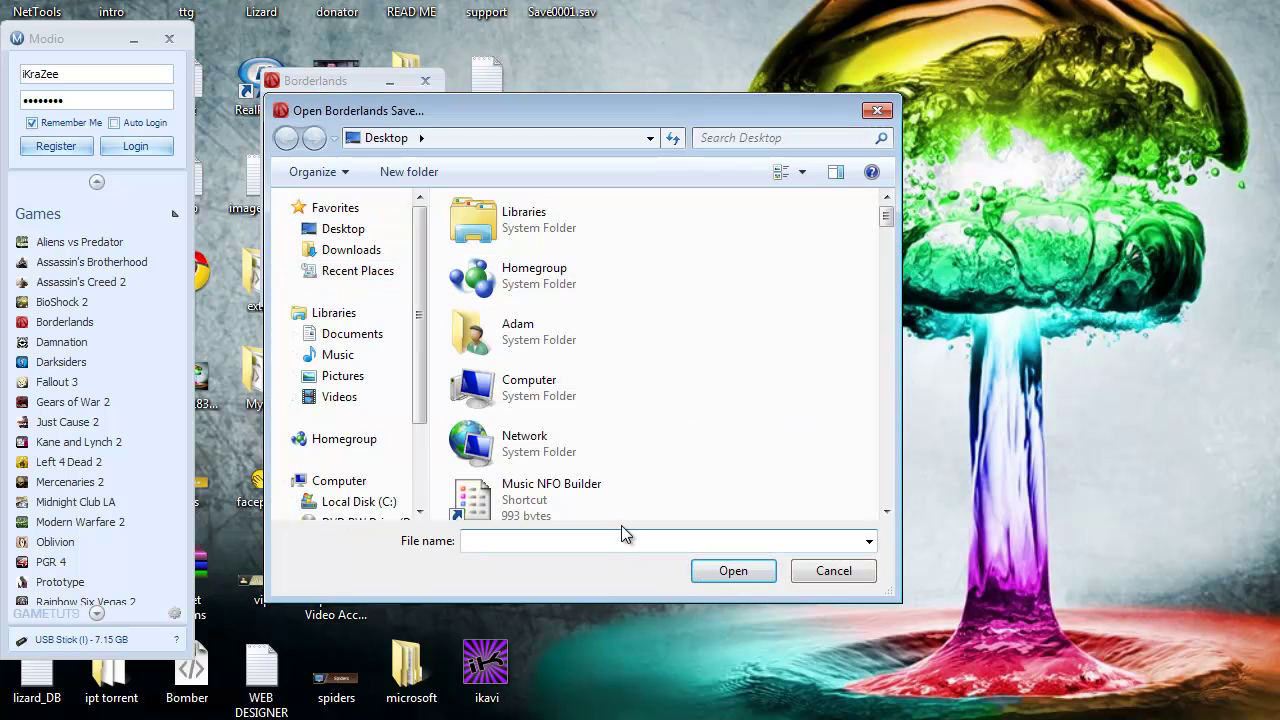
pyautogui.write('sa')
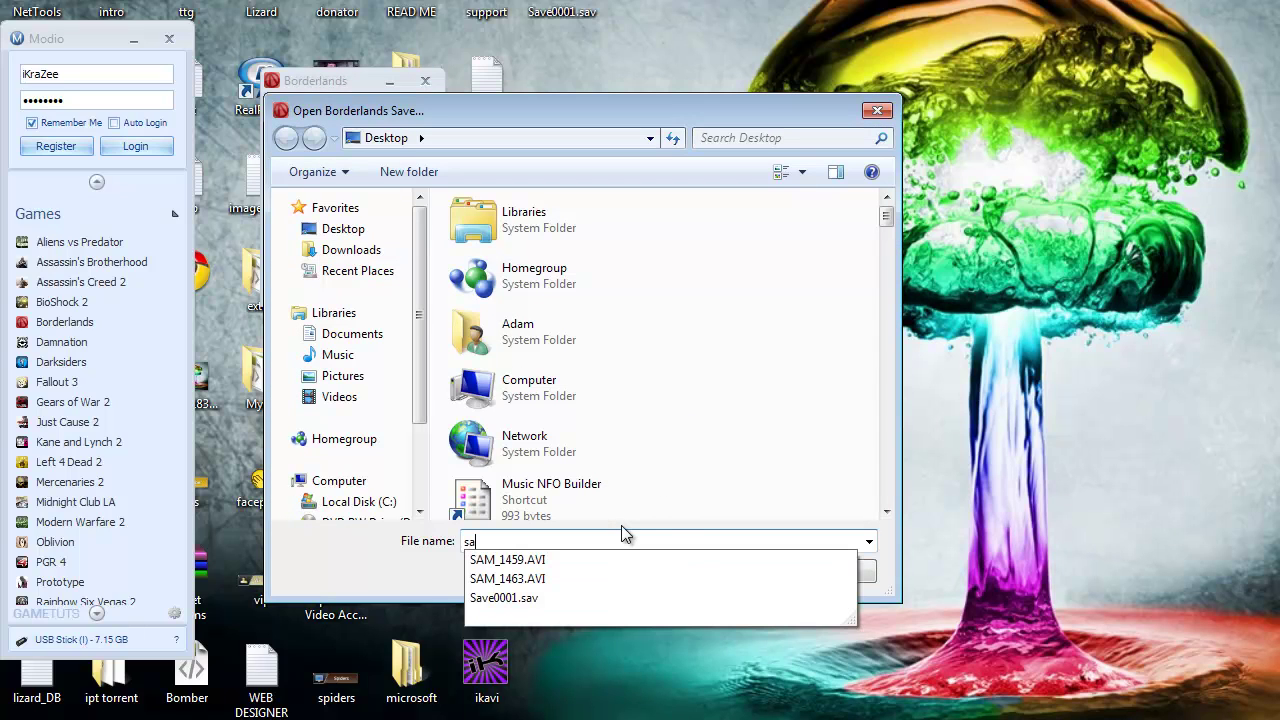
pyautogui.click(564, 603)
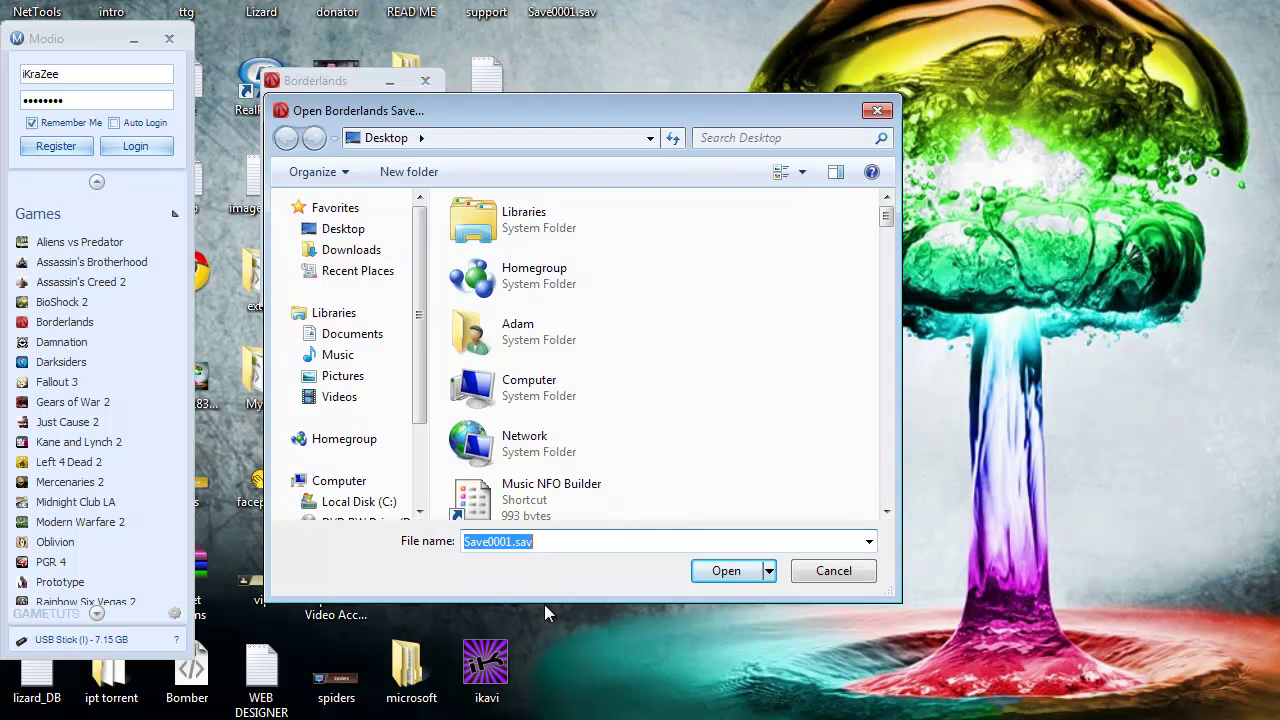
pyautogui.click(716, 578)
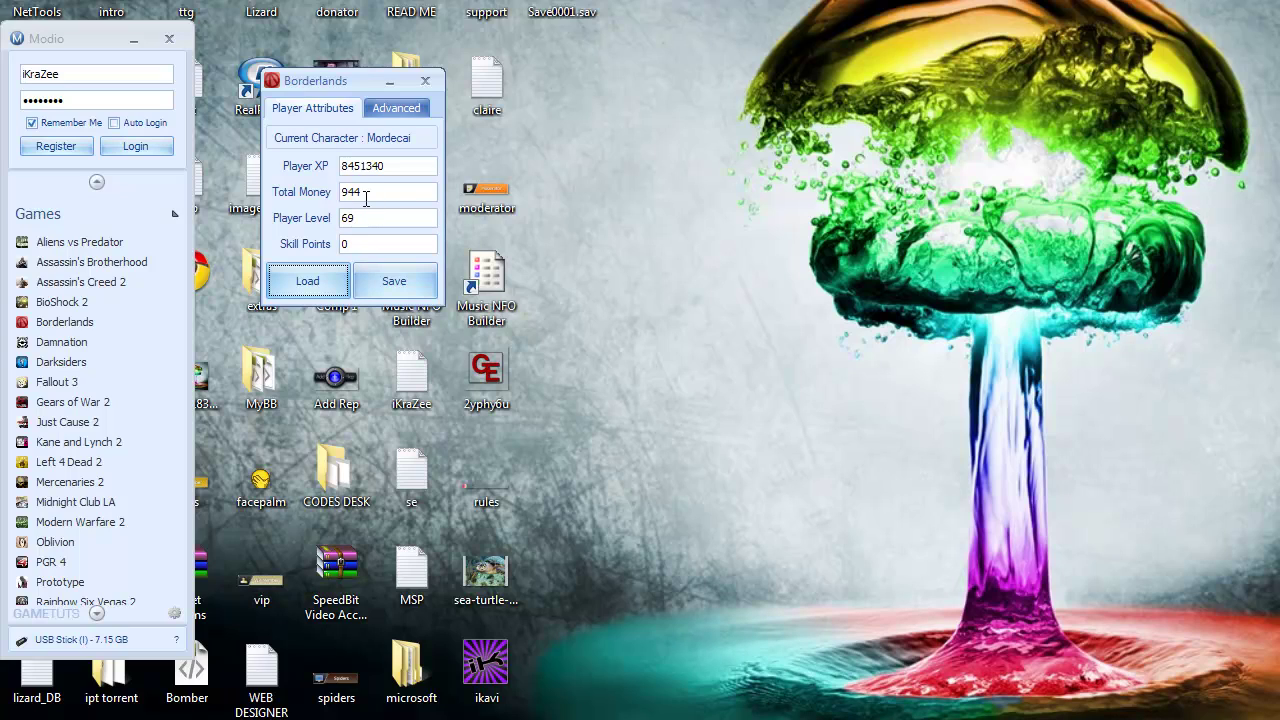
# Look through the advanced skill and proficiency values of the loaded Borderlands save, and return to the player attributes.
pyautogui.click(396, 112)
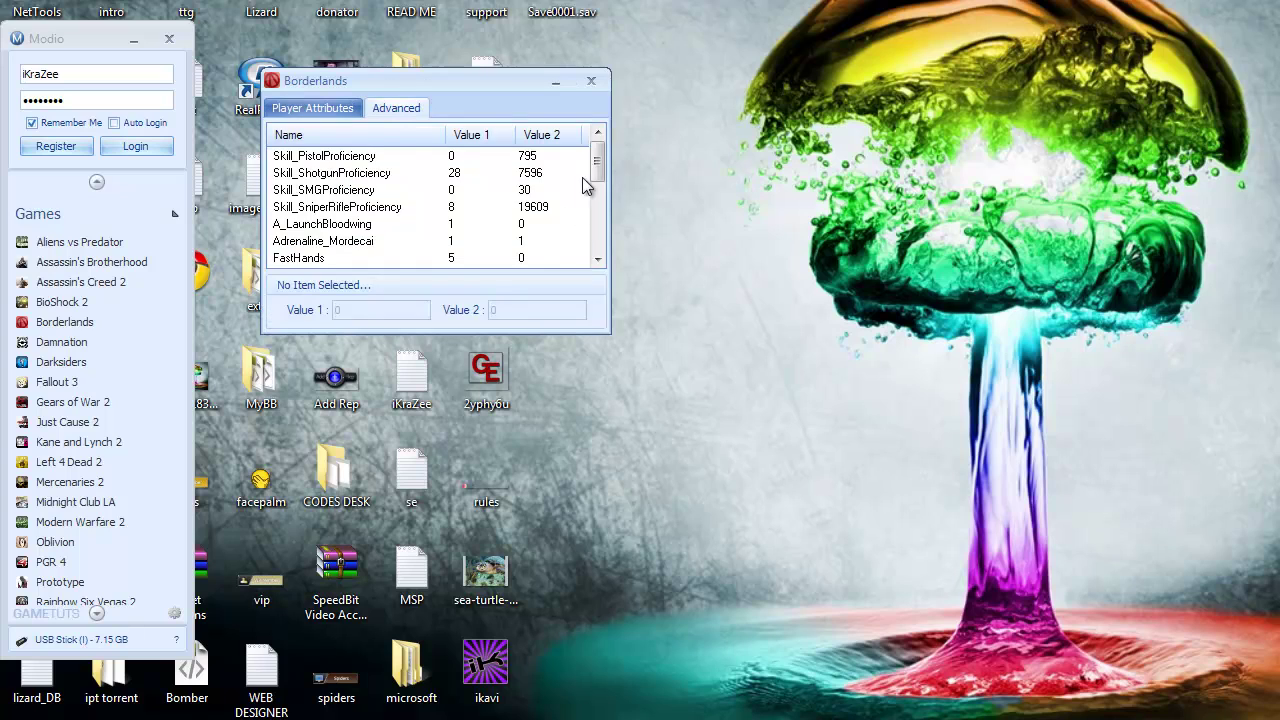
pyautogui.moveTo(600, 158)
pyautogui.mouseDown()
pyautogui.moveTo(600, 194)
pyautogui.moveTo(600, 148)
pyautogui.mouseUp()
pyautogui.click(292, 108)
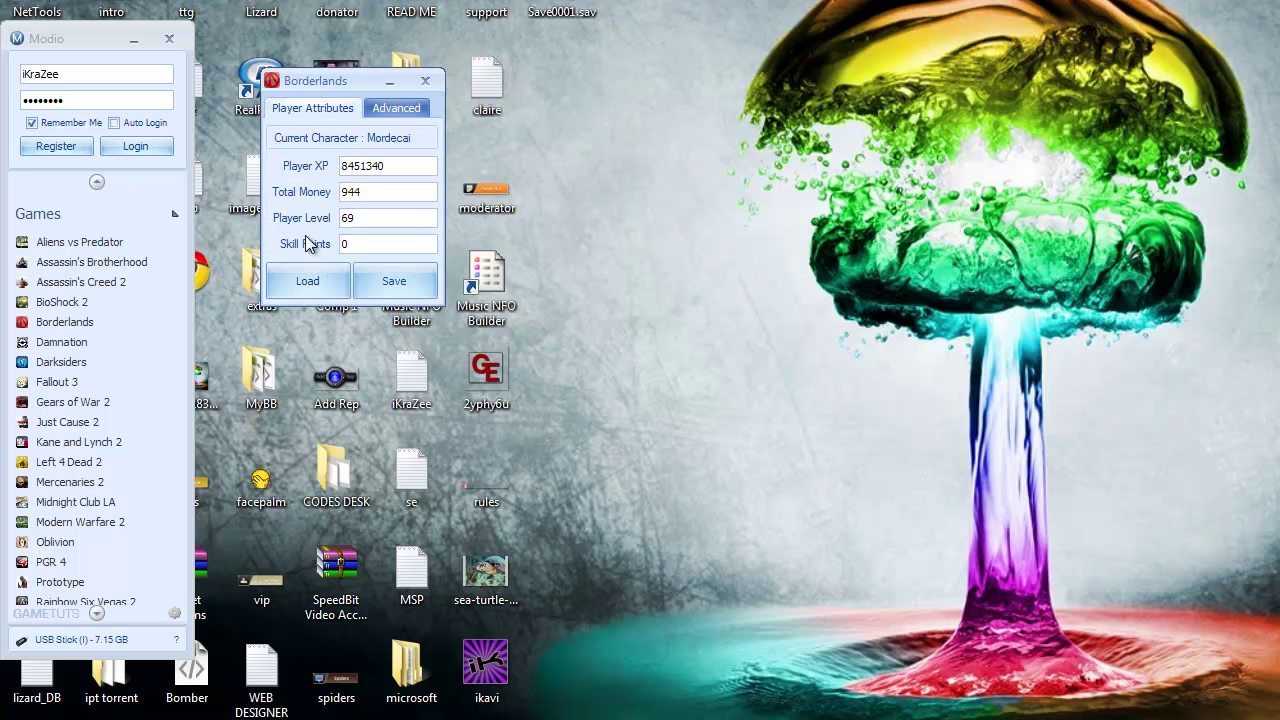
pyautogui.click(385, 111)
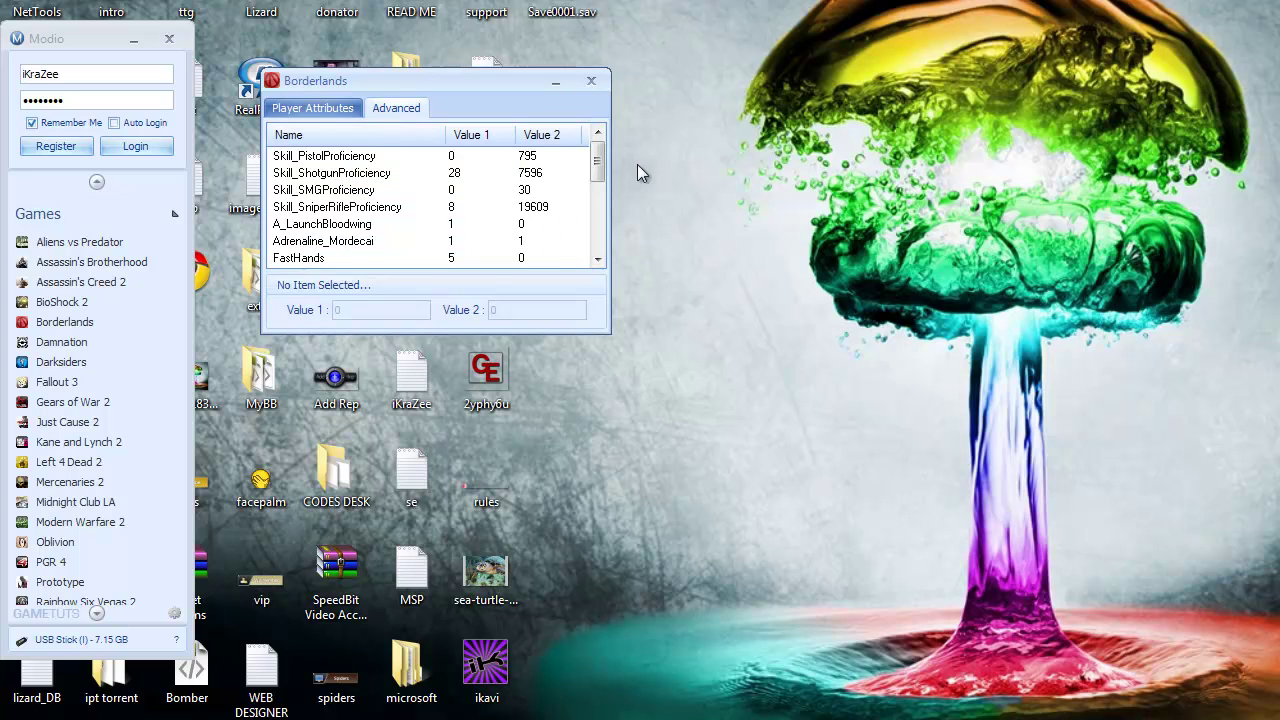
pyautogui.moveTo(600, 163); pyautogui.dragTo(597, 240)
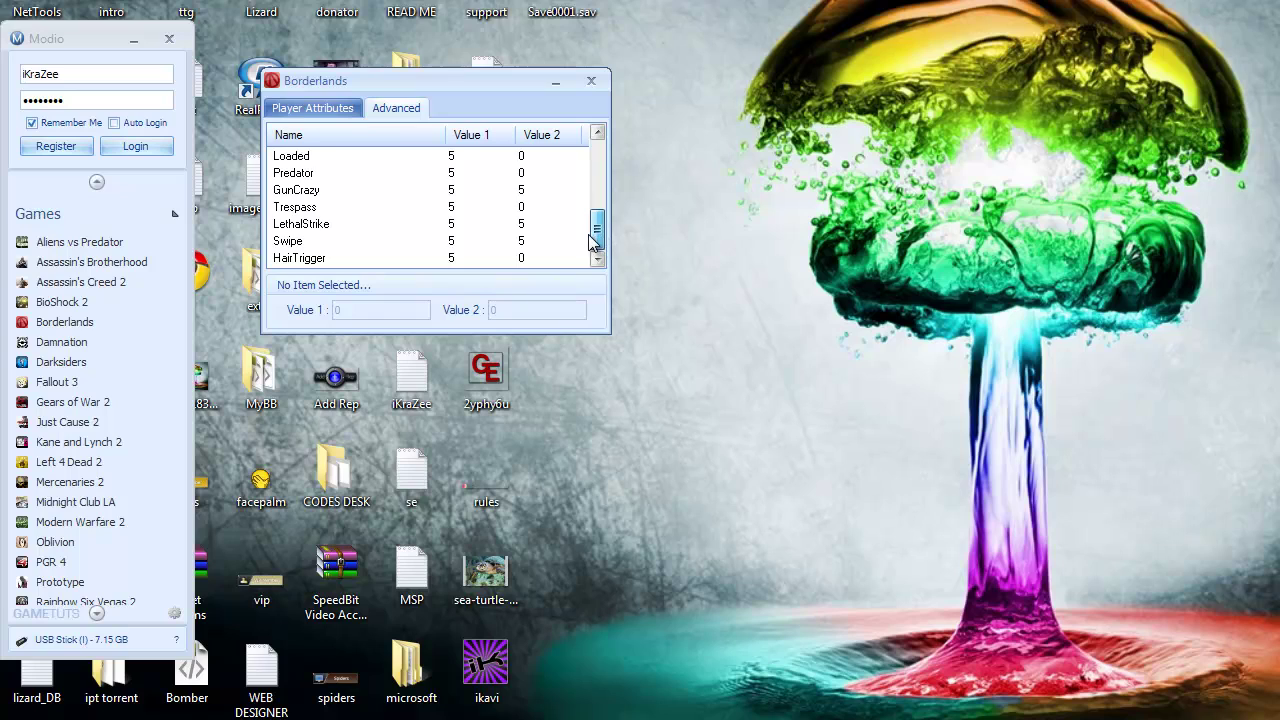
pyautogui.moveTo(594, 250); pyautogui.dragTo(597, 150)
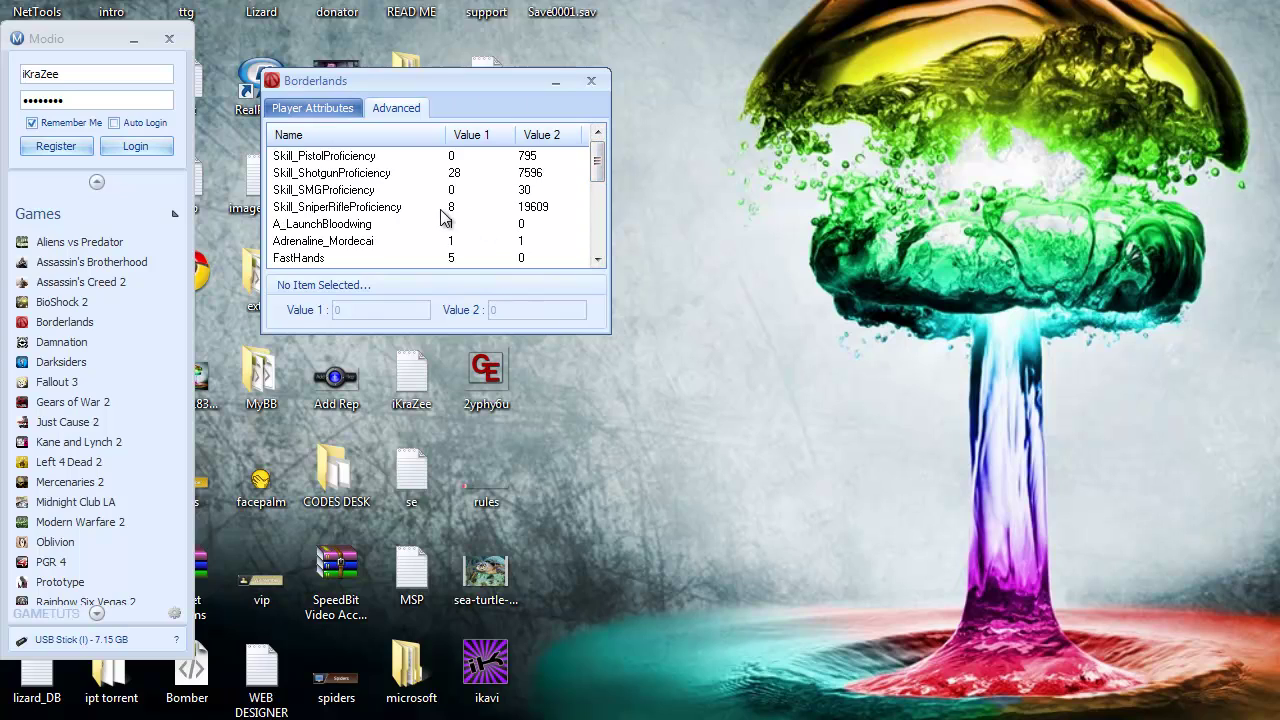
pyautogui.click(286, 112)
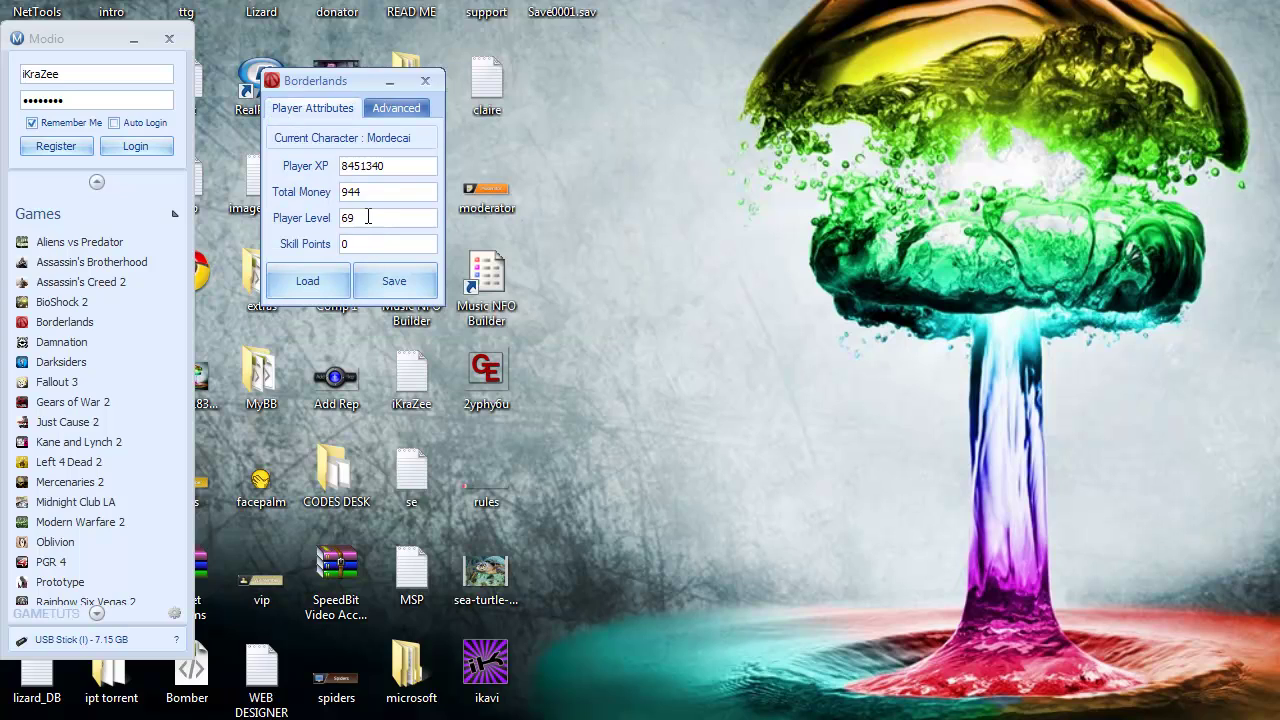
# Set the Player Level to 1, save the Borderlands file and close the editor.
pyautogui.press('Tab')
pyautogui.write('1')
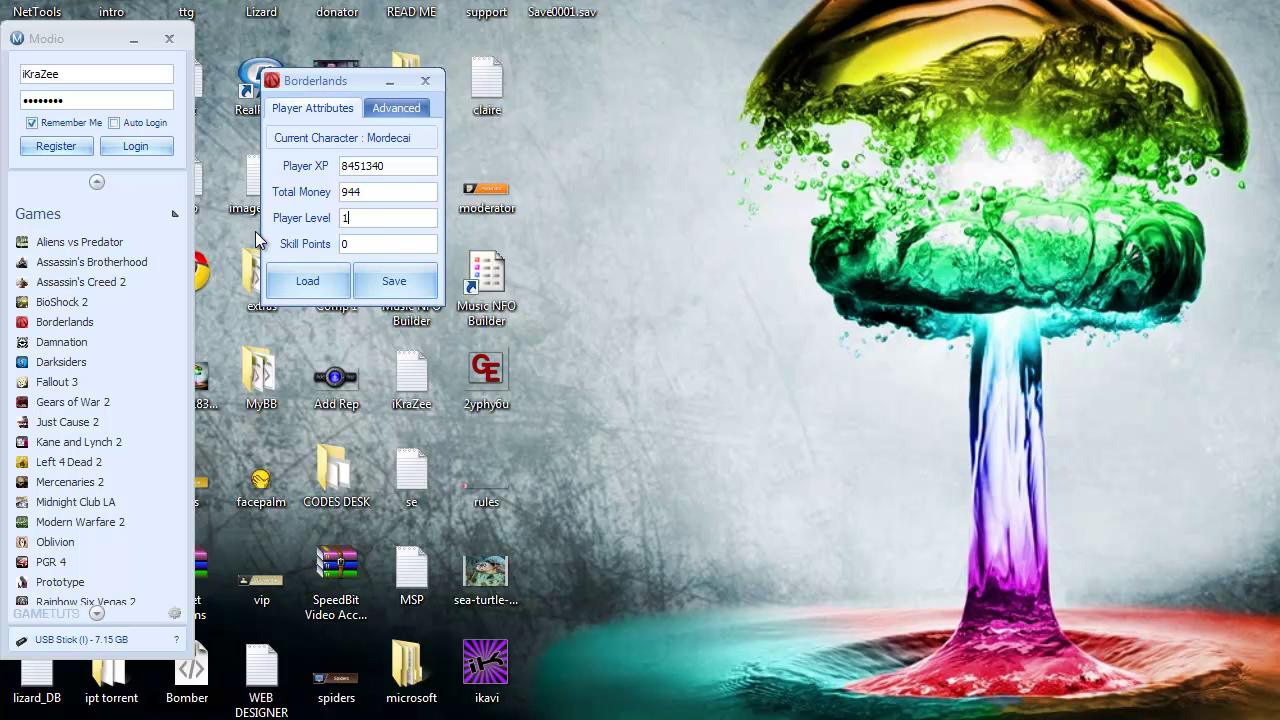
pyautogui.click(391, 282)
pyautogui.click(414, 280)
pyautogui.click(731, 419)
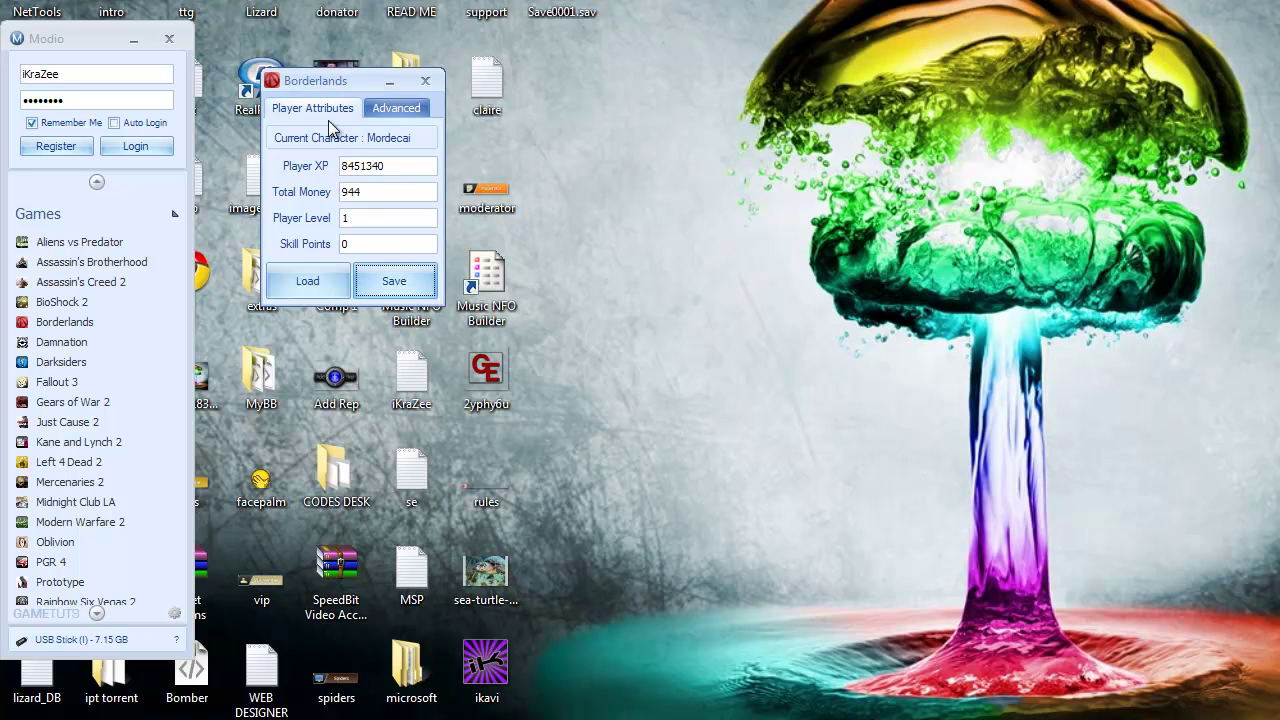
pyautogui.click(426, 81)
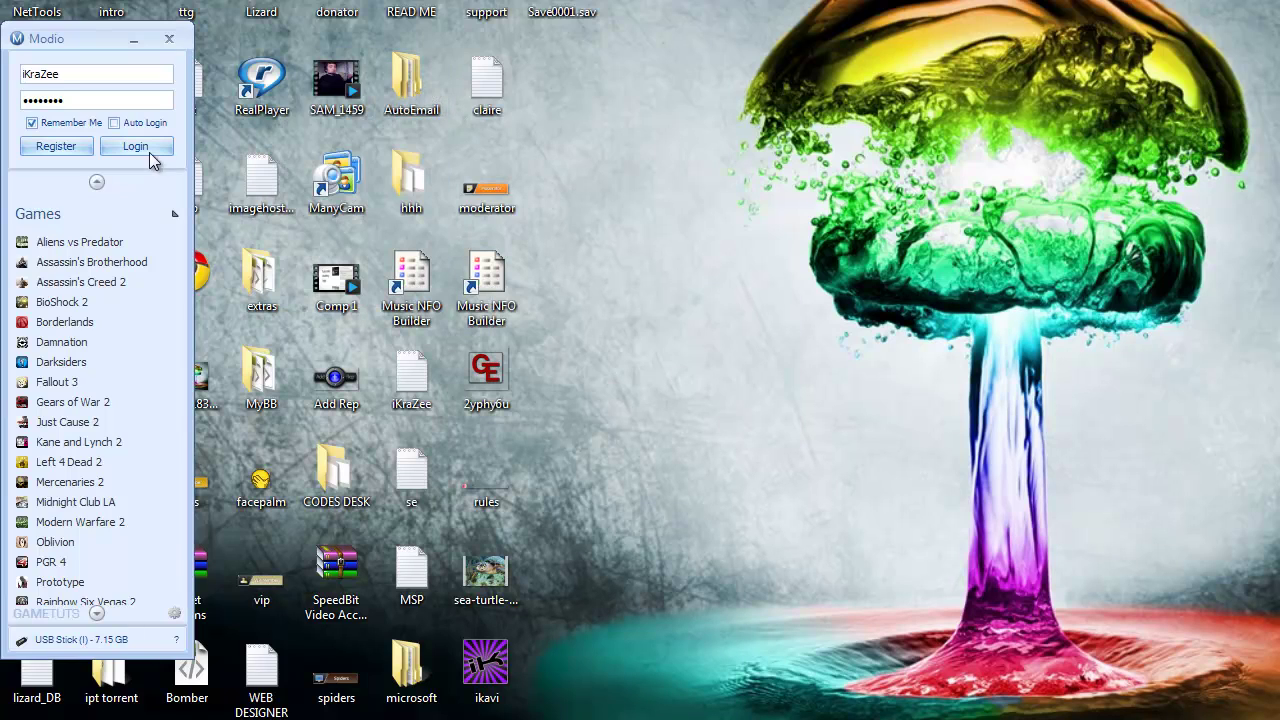
# Reopen the Borderlands save editor and reload Save0001.sav from the Desktop.
pyautogui.doubleClick(66, 323)
pyautogui.click(302, 281)
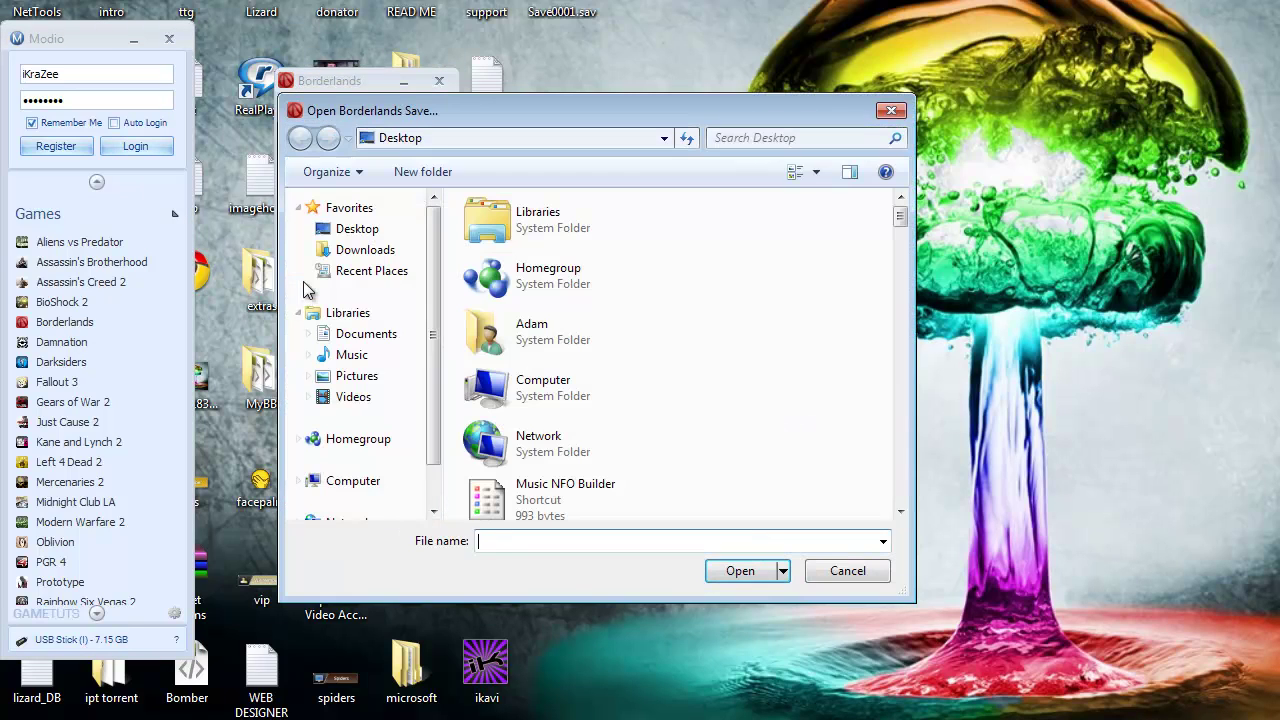
pyautogui.write('sa')
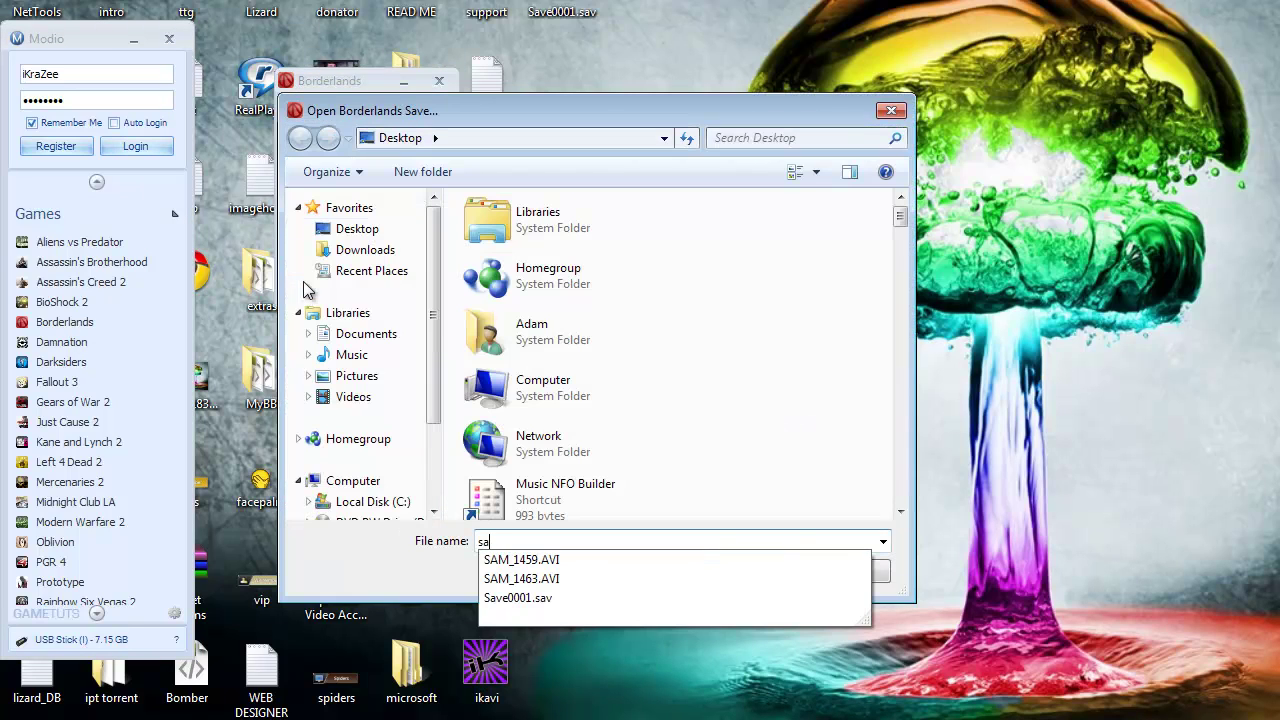
pyautogui.click(542, 599)
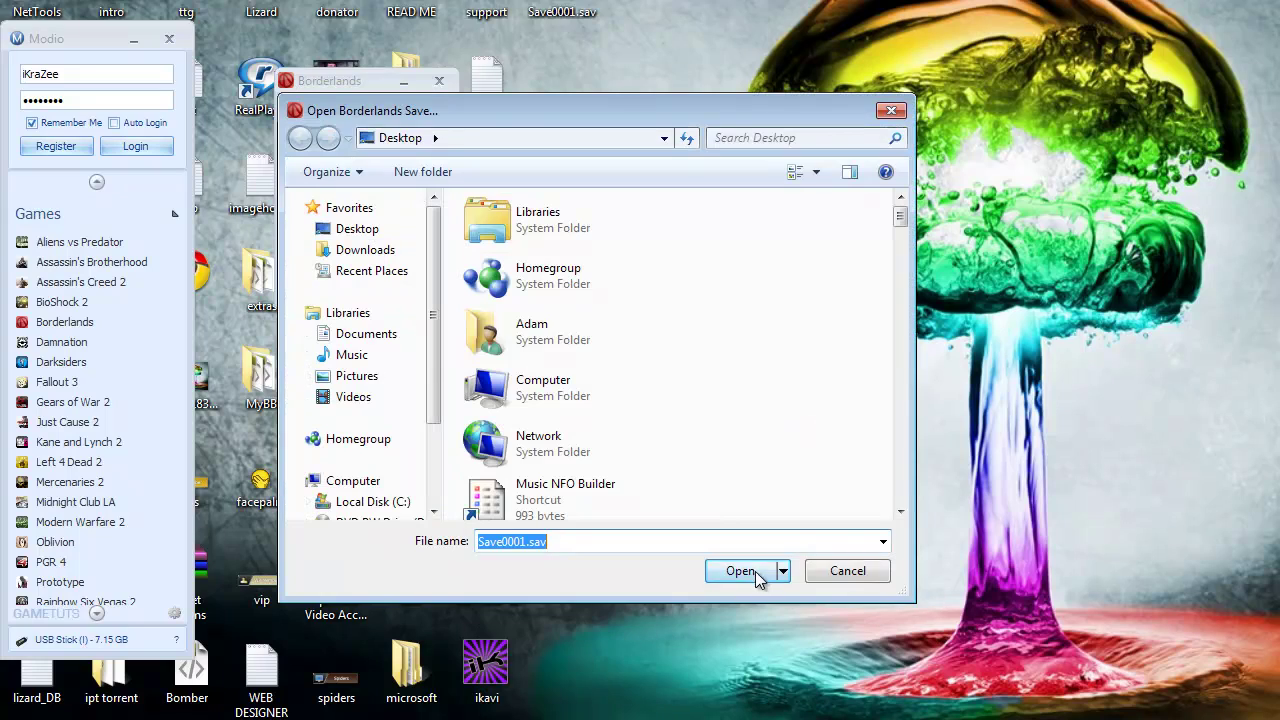
pyautogui.click(755, 571)
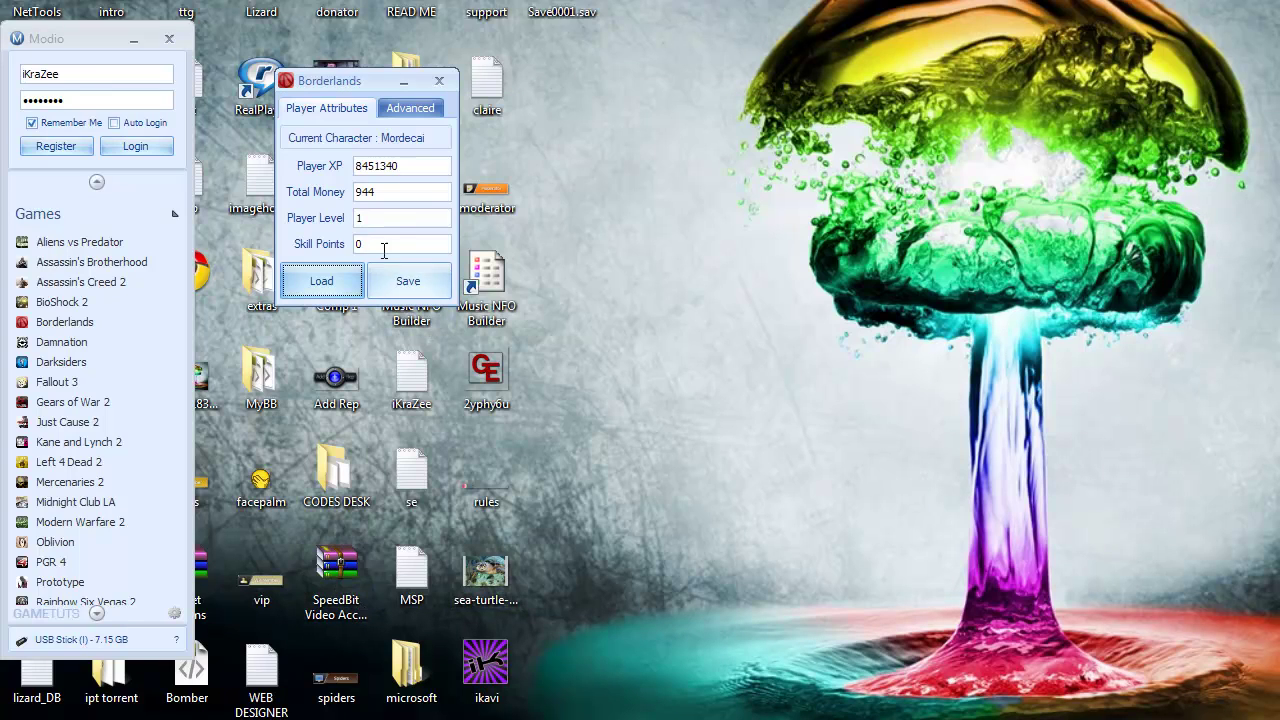
# Set the Player Level to 69, save the Borderlands file and close the editor.
pyautogui.click(380, 221)
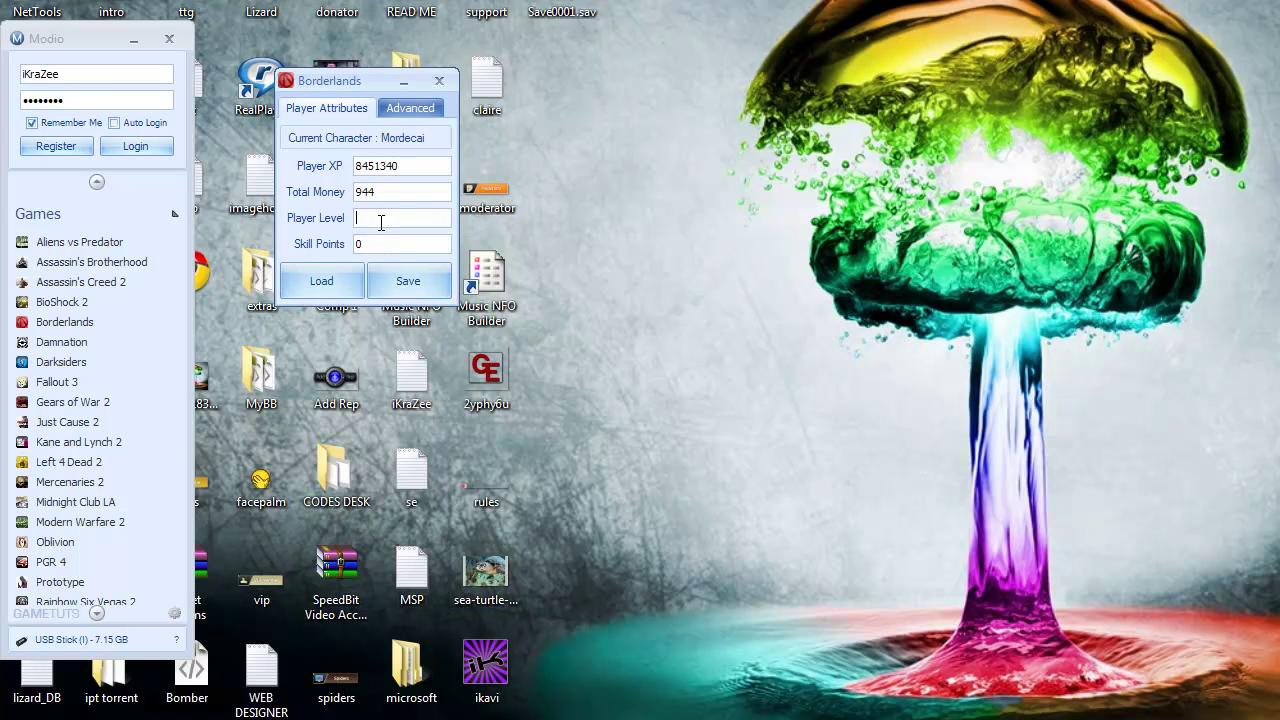
pyautogui.write('69')
pyautogui.click(389, 287)
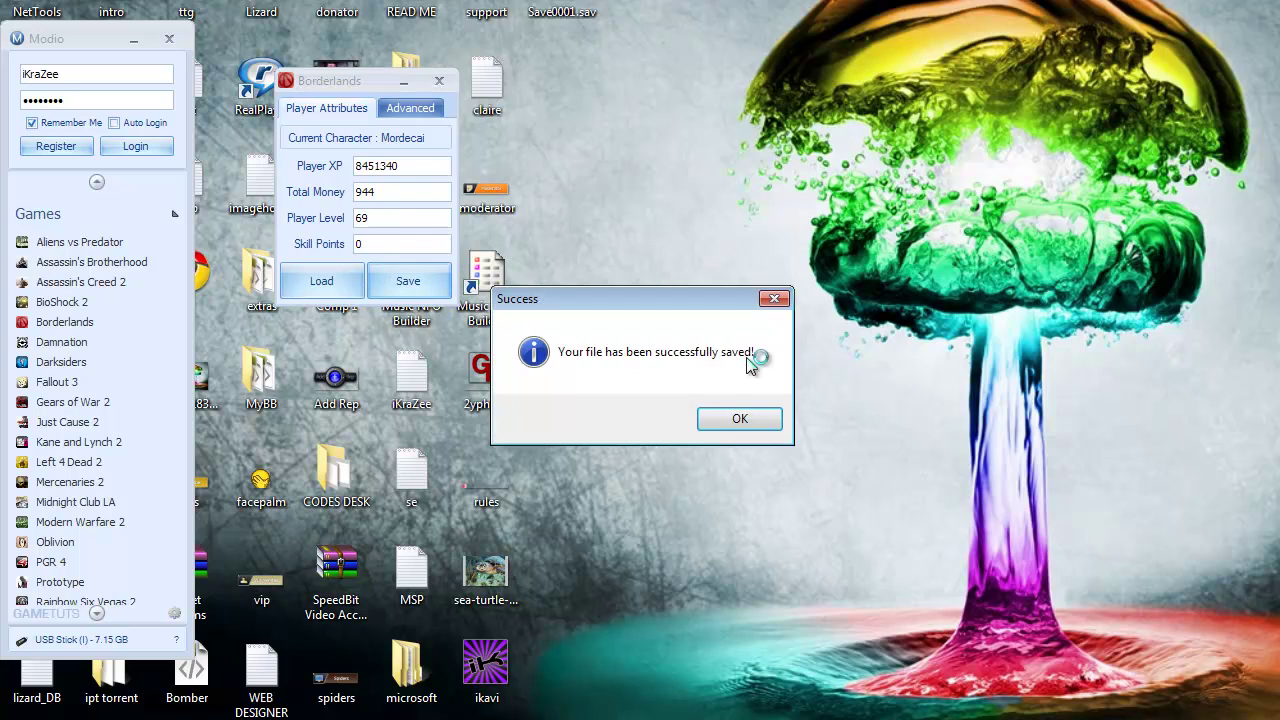
pyautogui.click(710, 422)
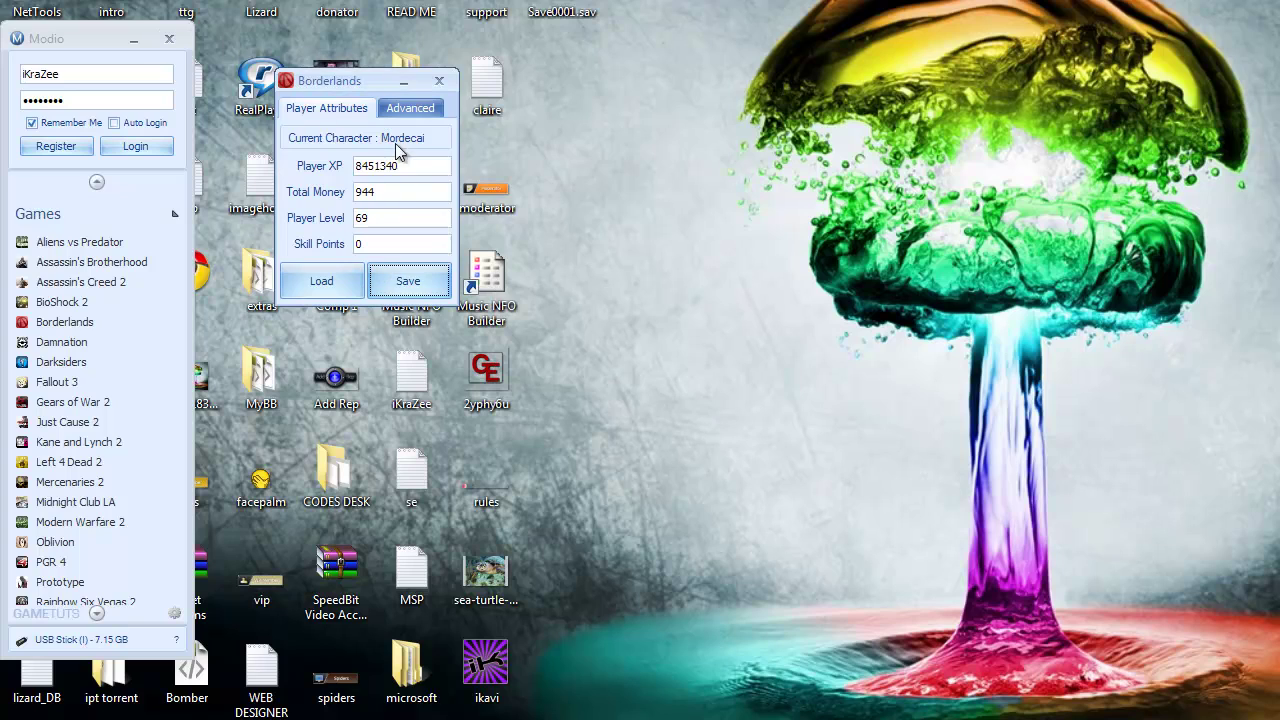
pyautogui.click(396, 110)
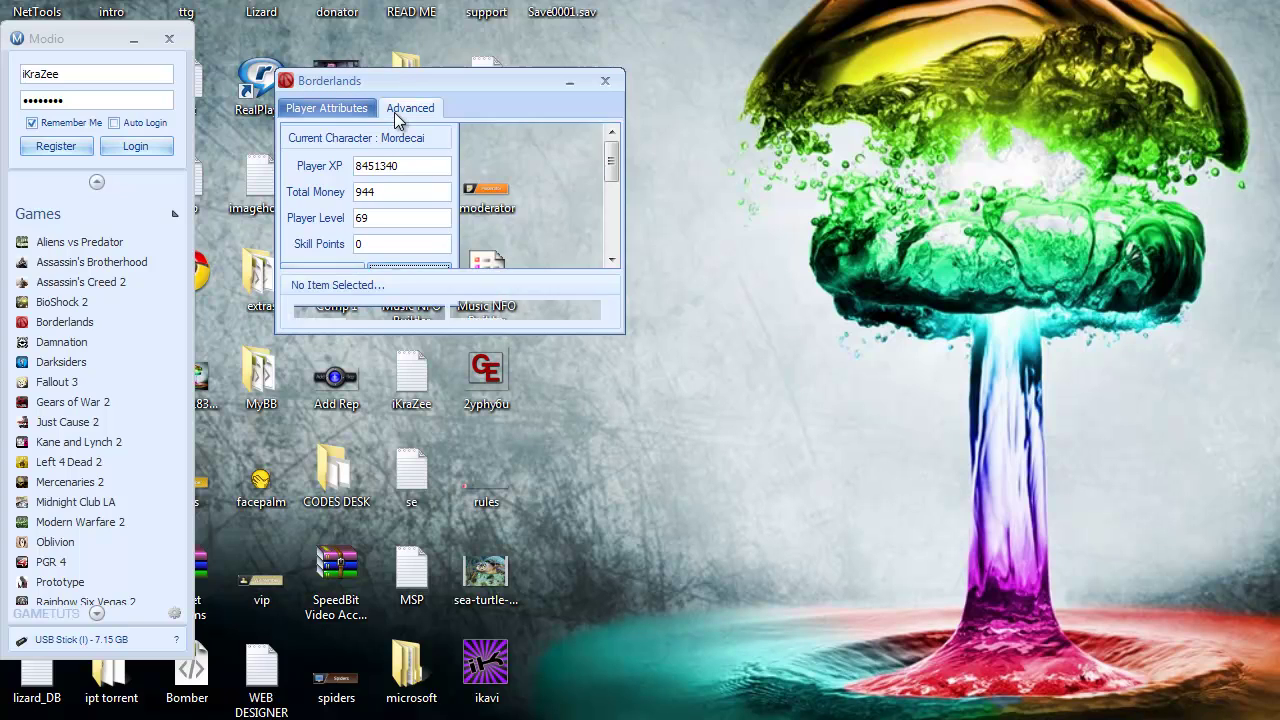
pyautogui.click(604, 82)
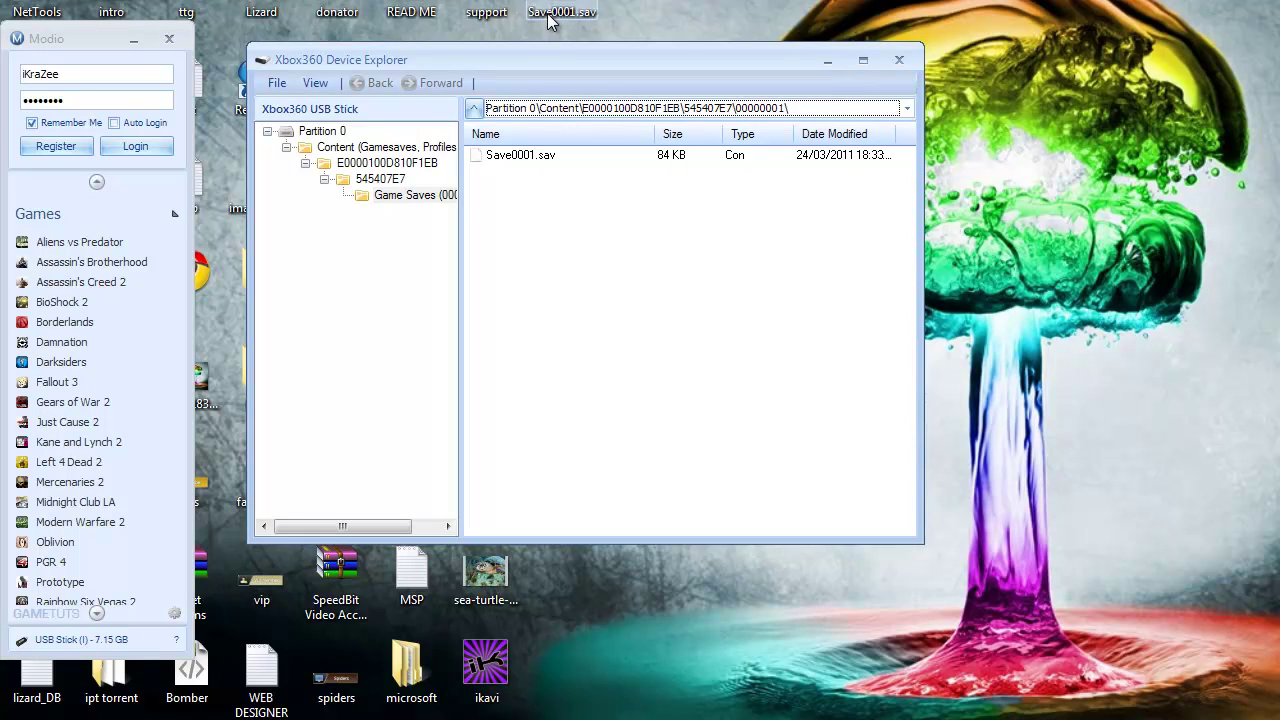
# Replace Save0001.sav in the device's Game Saves folder with the edited Desktop copy and close the Device Explorer.
pyautogui.rightClick(559, 220)
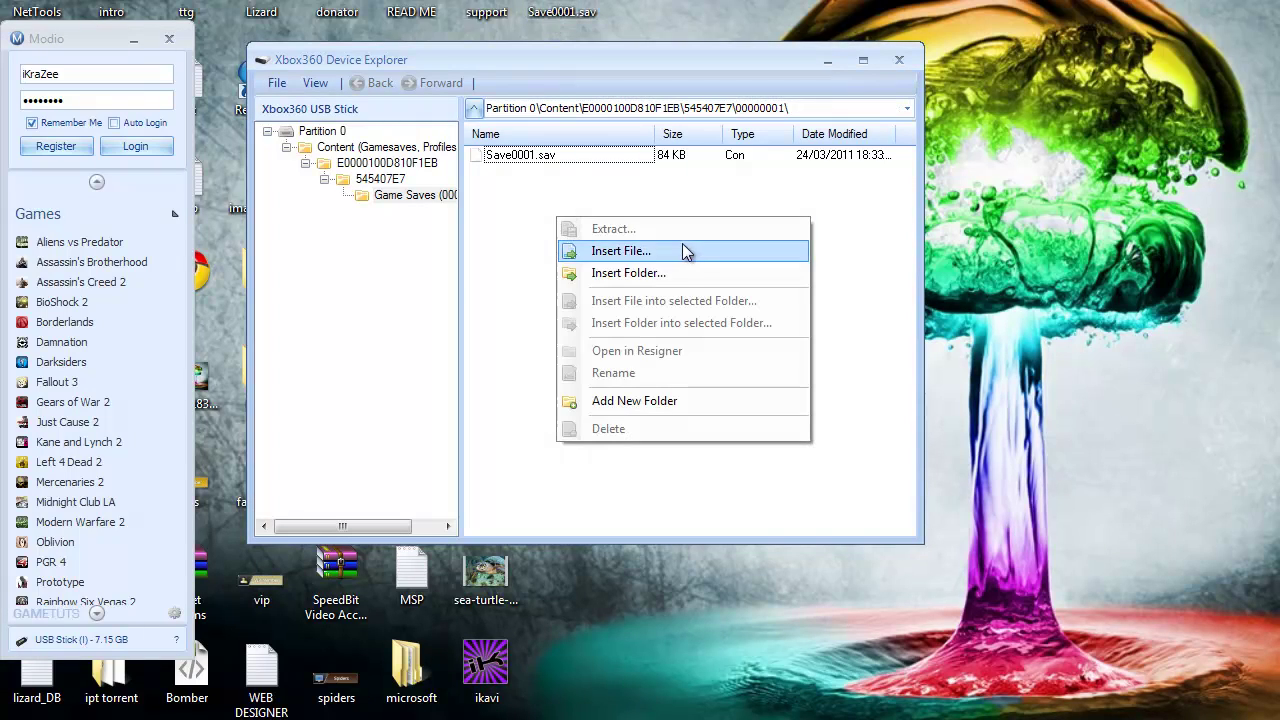
pyautogui.click(596, 10)
pyautogui.moveTo(597, 3); pyautogui.dragTo(600, 240)
pyautogui.click(593, 409)
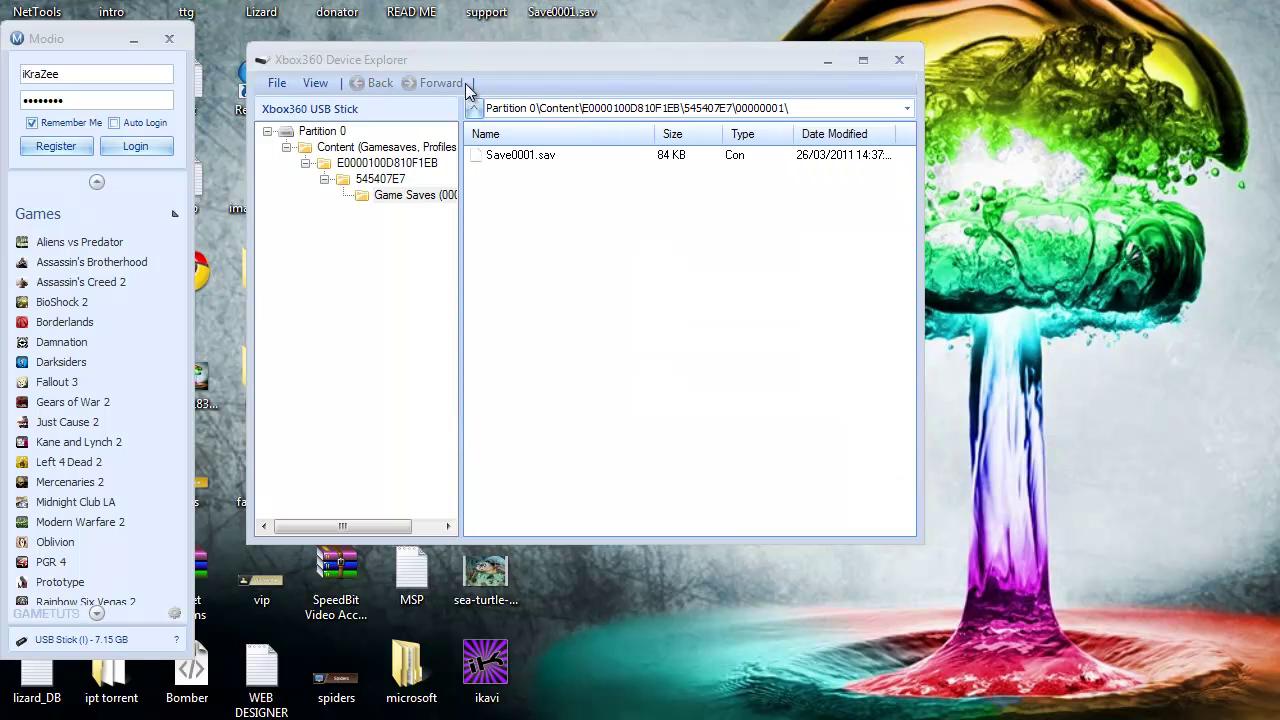
pyautogui.click(899, 61)
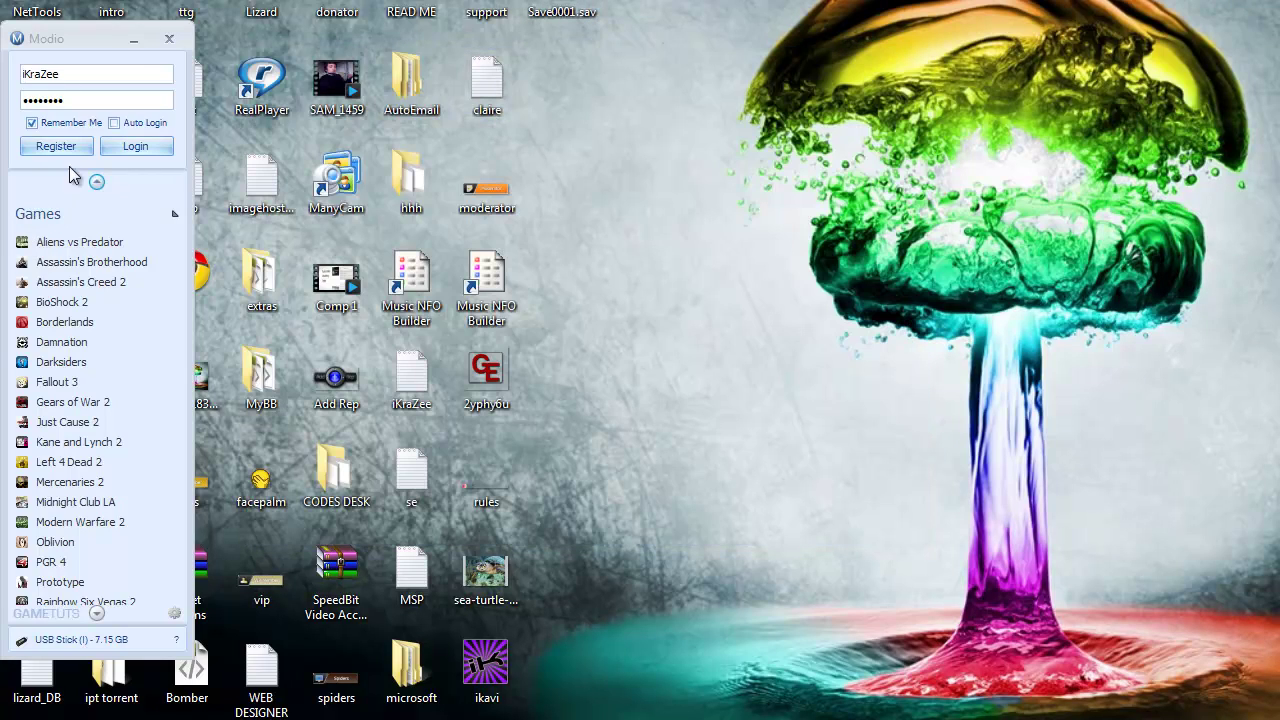